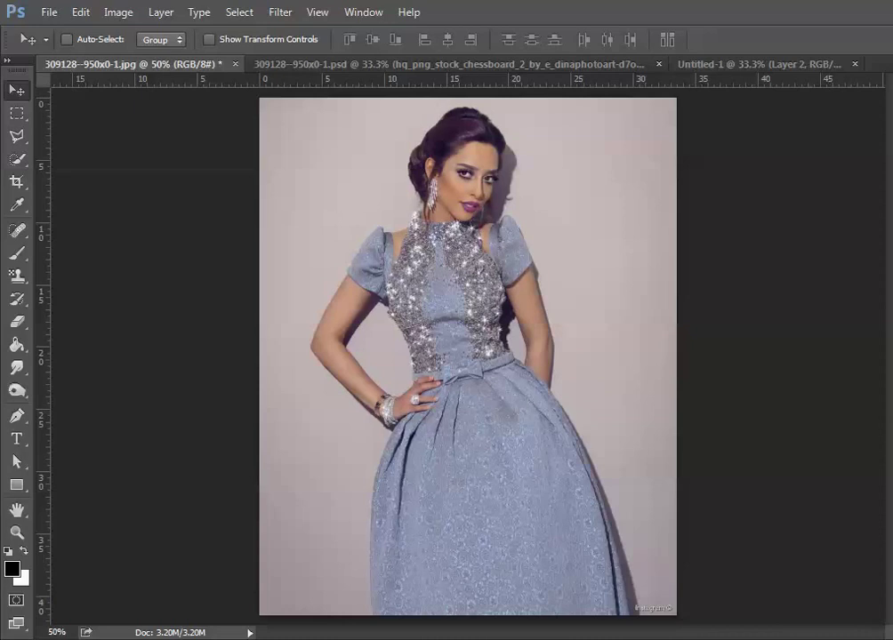
Step: Switch to the 309128--950x0-1.psd chessboard composite document
{"action": "left_click", "coordinate": [369, 64]}
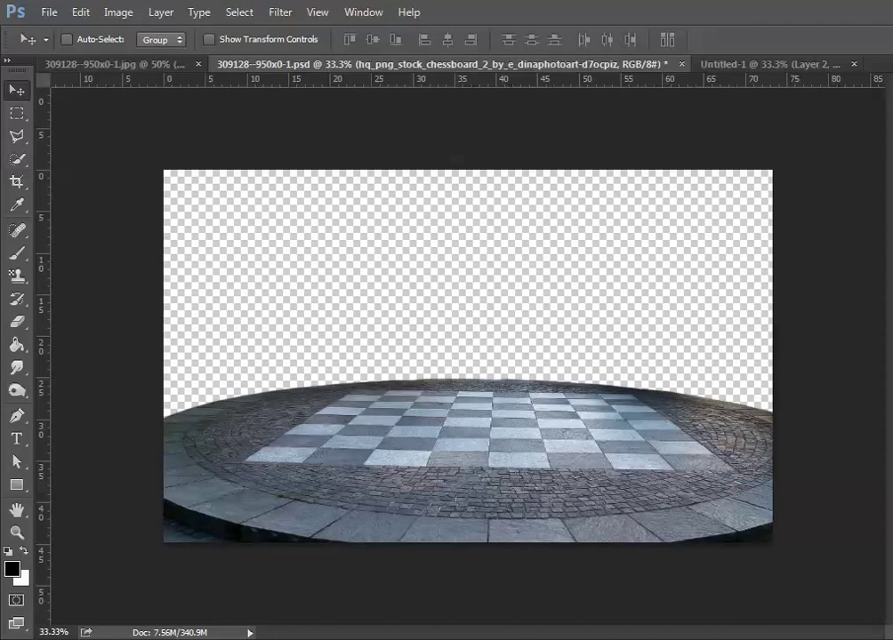
Step: Desaturate the chessboard platform to grayscale with Ctrl+Shift+U
{"action": "key", "text": "ctrl+shift+u"}
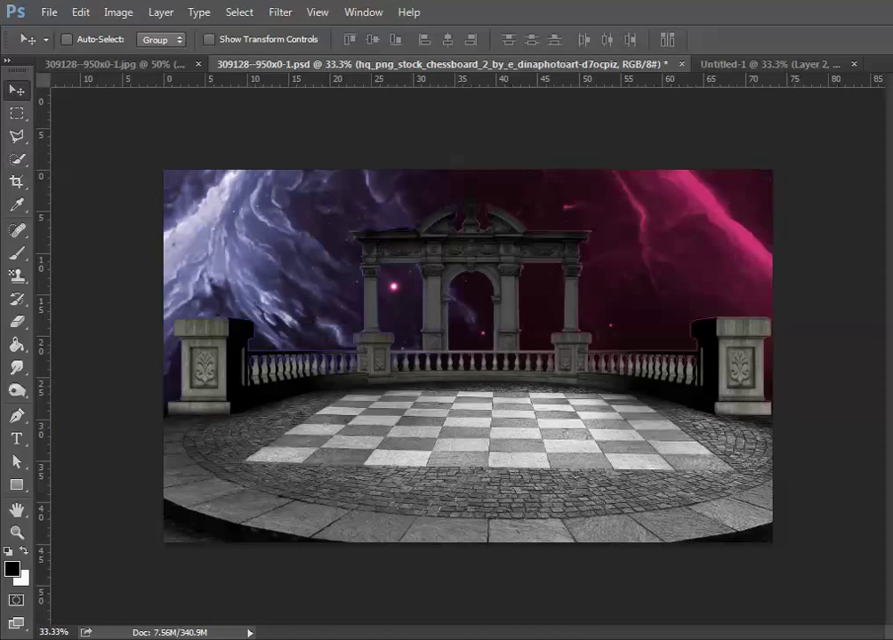
Step: Select the background layer, then paste a white pawn and a black pawn onto the board
{"action": "key", "text": "Return"}
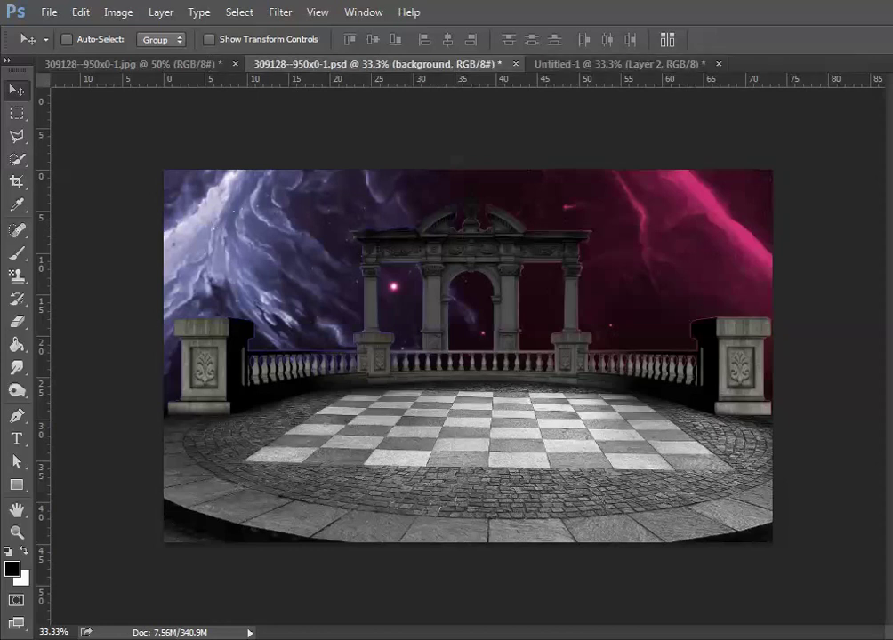
{"action": "key", "text": "ctrl+v"}
{"action": "key", "text": "ctrl+v"}
{"action": "key", "text": "ctrl+v"}
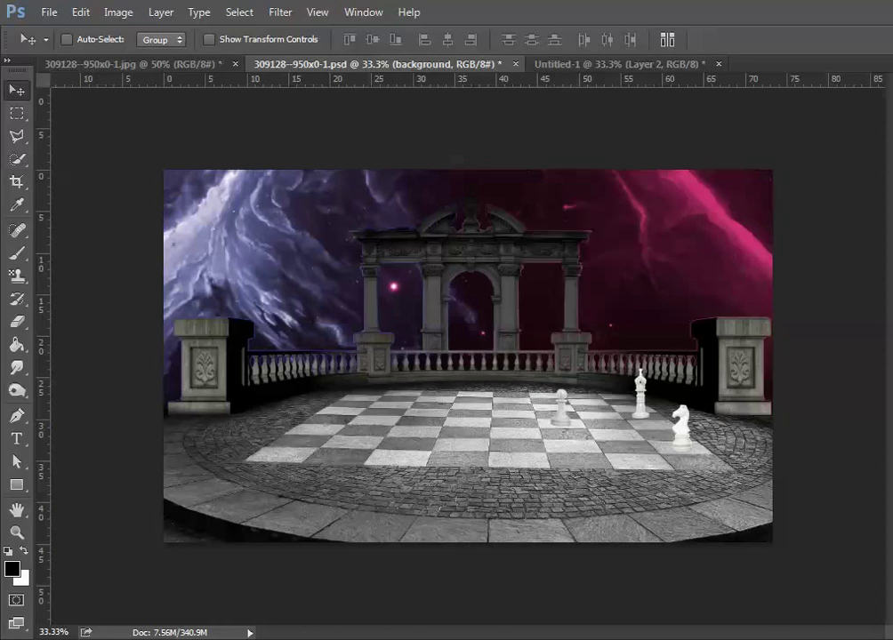
{"action": "key", "text": "ctrl+v"}
{"action": "key", "text": "ctrl+v"}
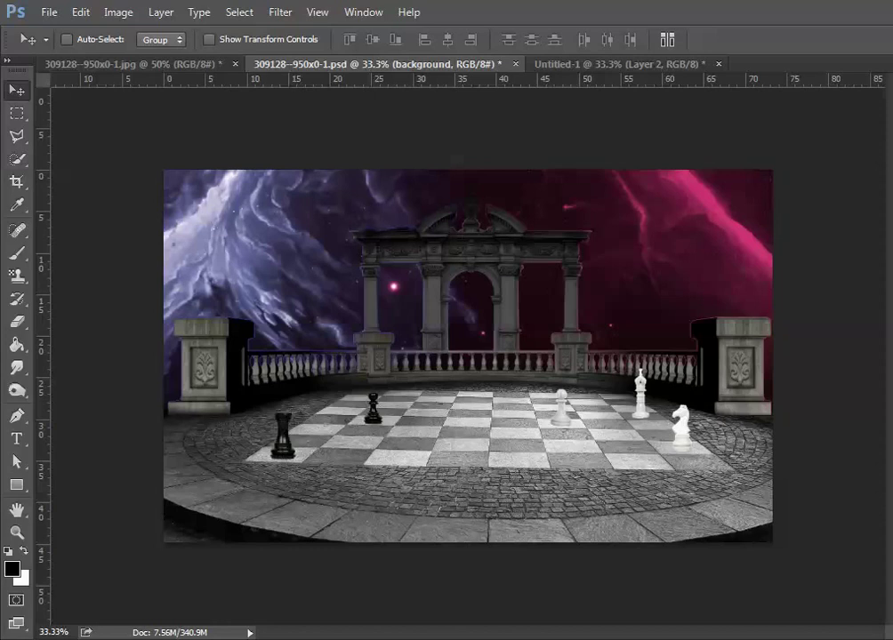
Step: Add a second black pawn and paint soft shadows under the rook, pawns, king and knight
{"action": "key", "text": "ctrl+v"}
{"action": "left_click_drag", "start_coordinate": [271, 458], "coordinate": [310, 481]}
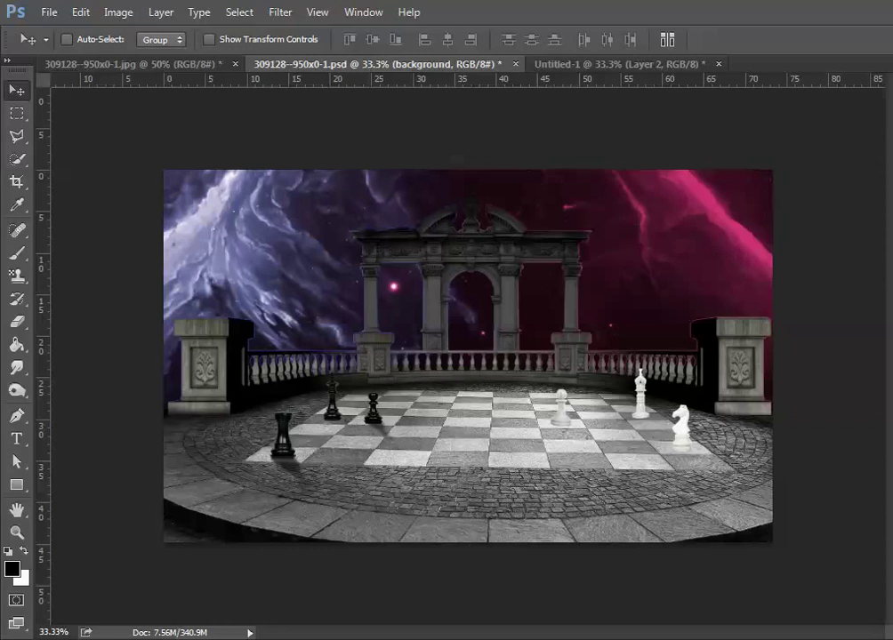
{"action": "left_click_drag", "start_coordinate": [544, 425], "coordinate": [568, 446]}
{"action": "left_click_drag", "start_coordinate": [639, 418], "coordinate": [628, 443]}
{"action": "left_click_drag", "start_coordinate": [685, 450], "coordinate": [668, 475]}
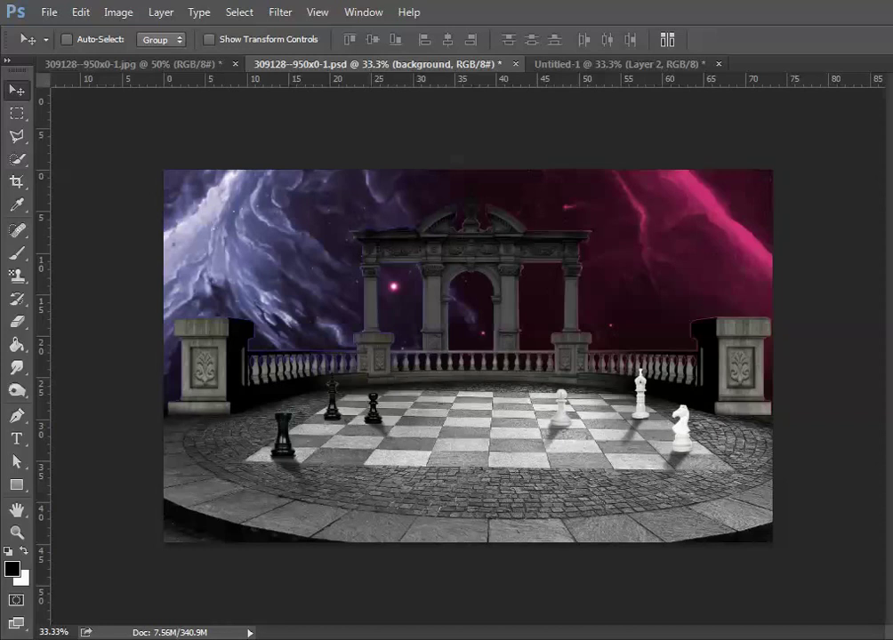
{"action": "left_click_drag", "start_coordinate": [335, 422], "coordinate": [343, 445]}
{"action": "left_click_drag", "start_coordinate": [272, 453], "coordinate": [297, 461]}
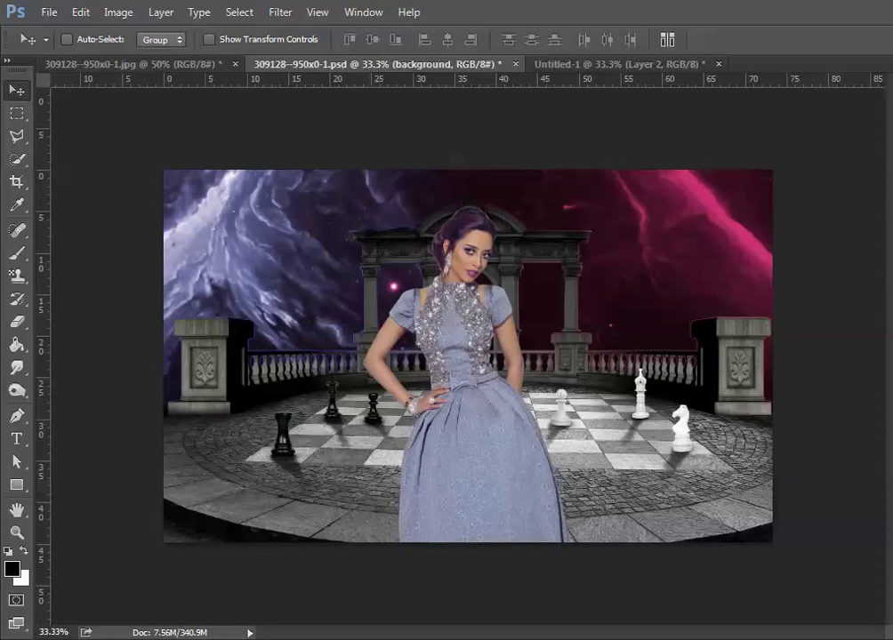
Step: Zoom in to 50% on the woman to work on her edges
{"action": "key", "text": "ctrl+plus"}
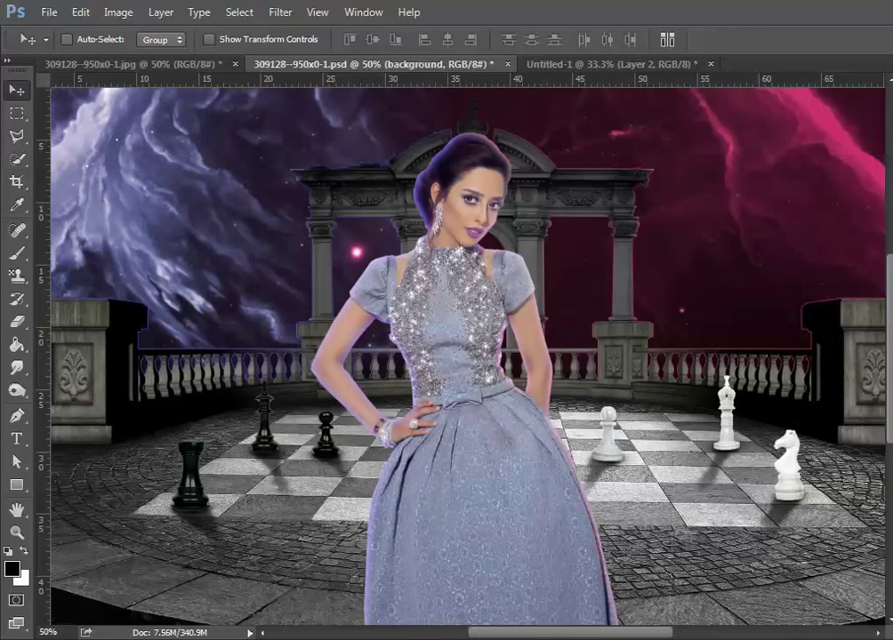
Step: Zoom out to see the whole composite before colour grading
{"action": "key", "text": "ctrl+minus"}
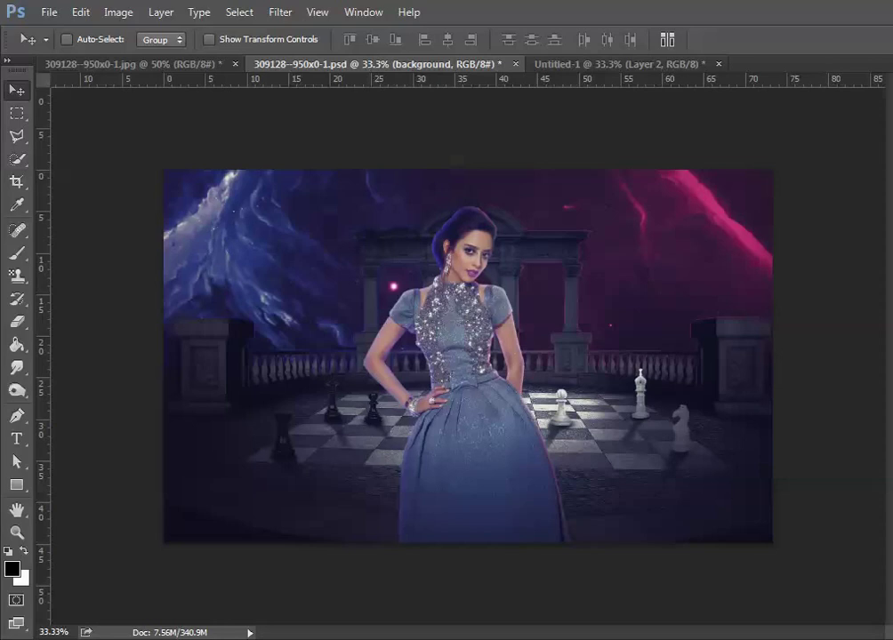
Step: Zoom in to 50% around the woman to paint highlights
{"action": "key", "text": "ctrl+plus"}
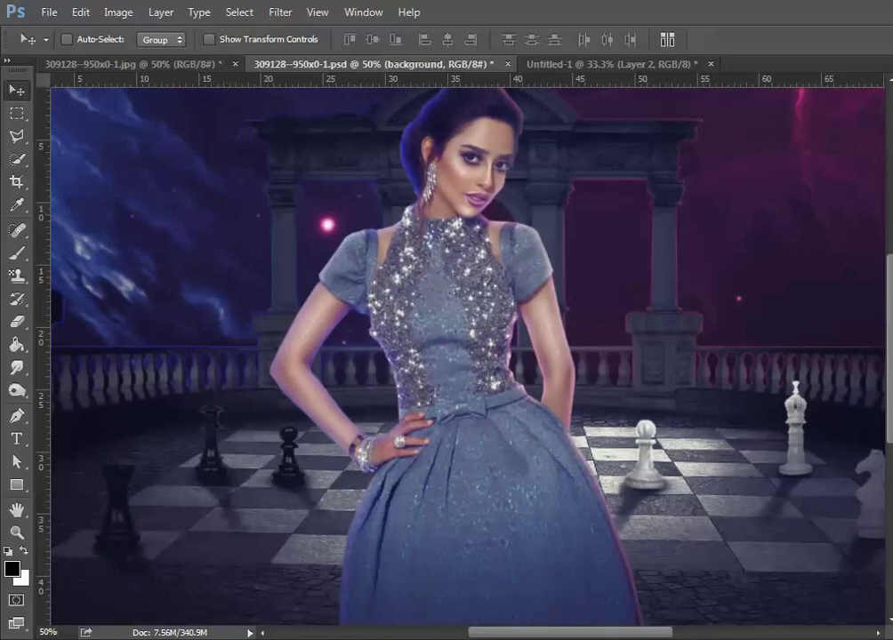
Step: Zoom in to 66.7% on the gown for sparkle touch-ups, then back out to 33.3%
{"action": "key", "text": "ctrl+plus"}
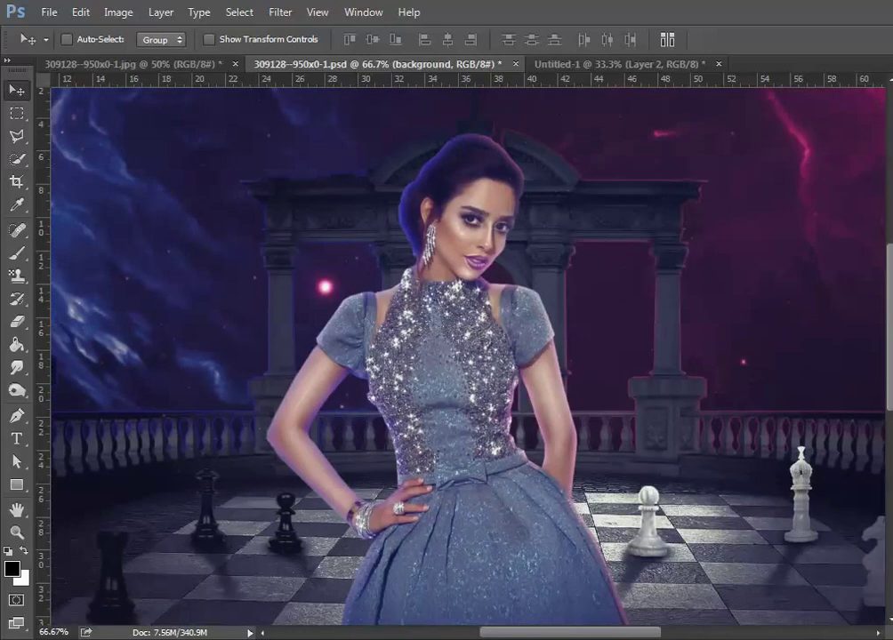
{"action": "key", "text": "ctrl+minus"}
{"action": "key", "text": "ctrl+minus"}
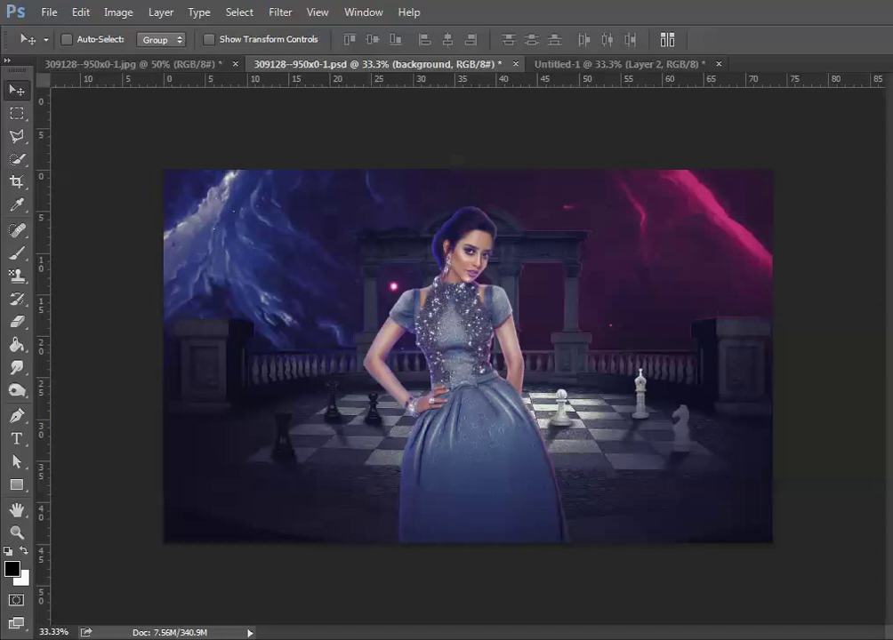
{"action": "key", "text": "ctrl+plus"}
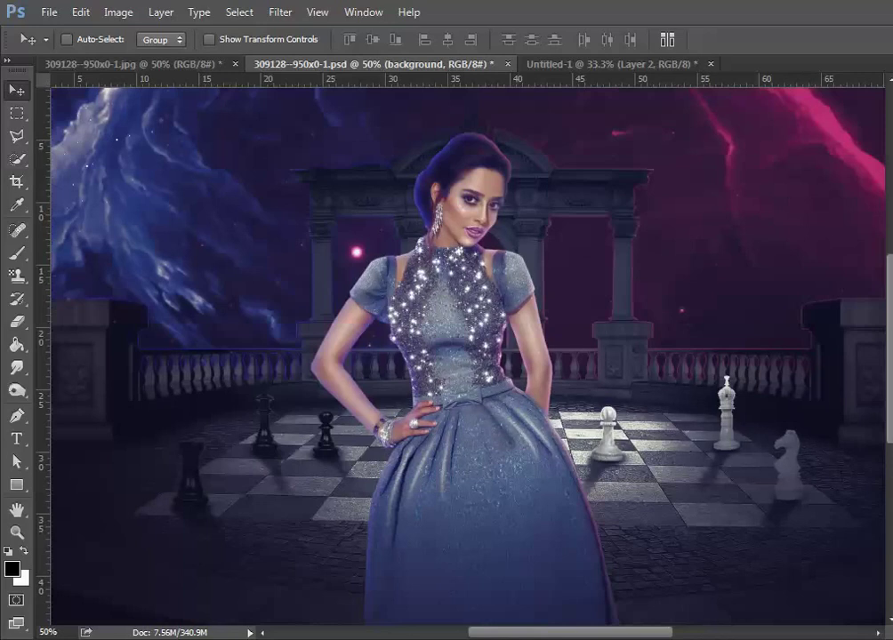
{"action": "key", "text": "ctrl+minus"}
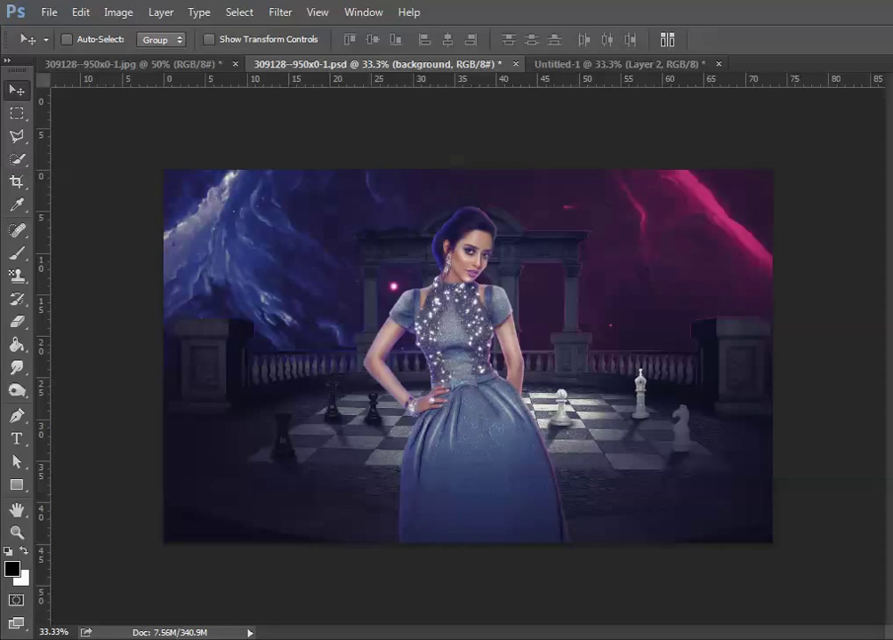
{"action": "key", "text": "ctrl+plus"}
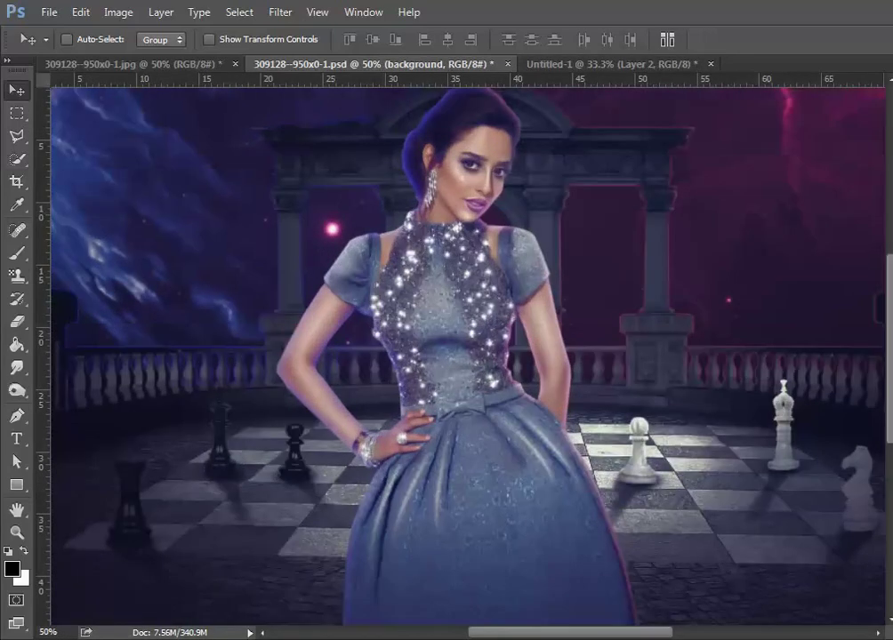
{"action": "key", "text": "ctrl+plus"}
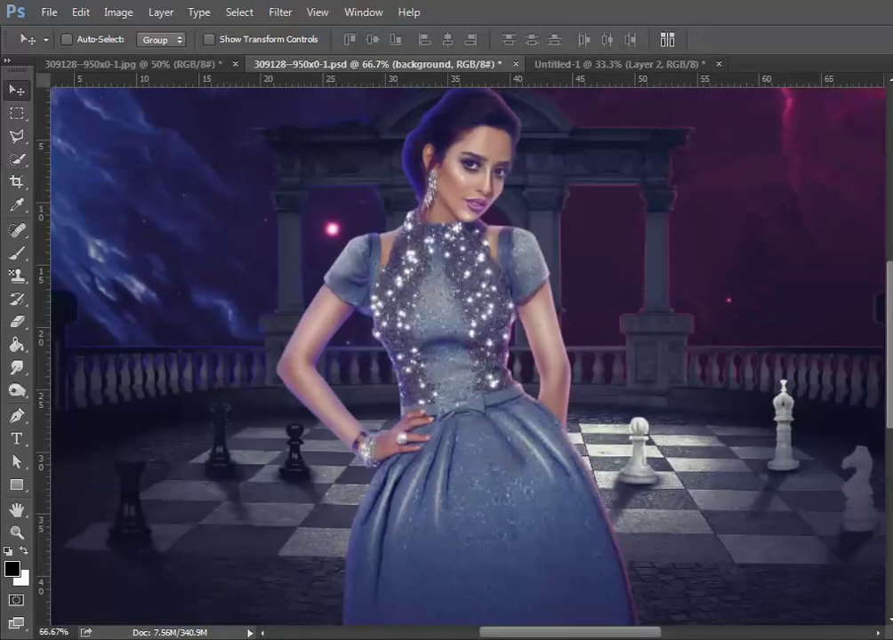
{"action": "scroll", "coordinate": [889, 274], "scroll_direction": "up", "scroll_amount": 1}
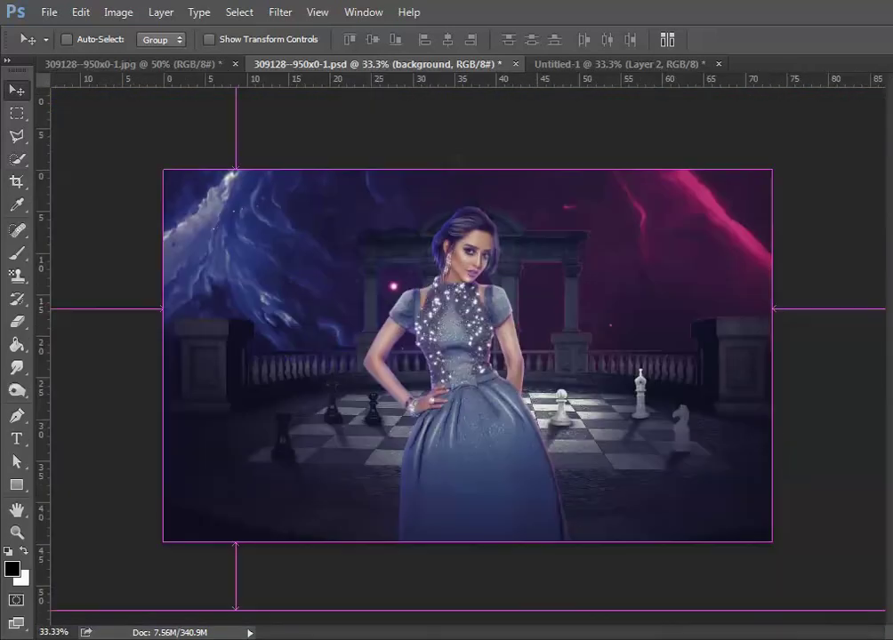
{"action": "key", "text": "ctrl+h"}
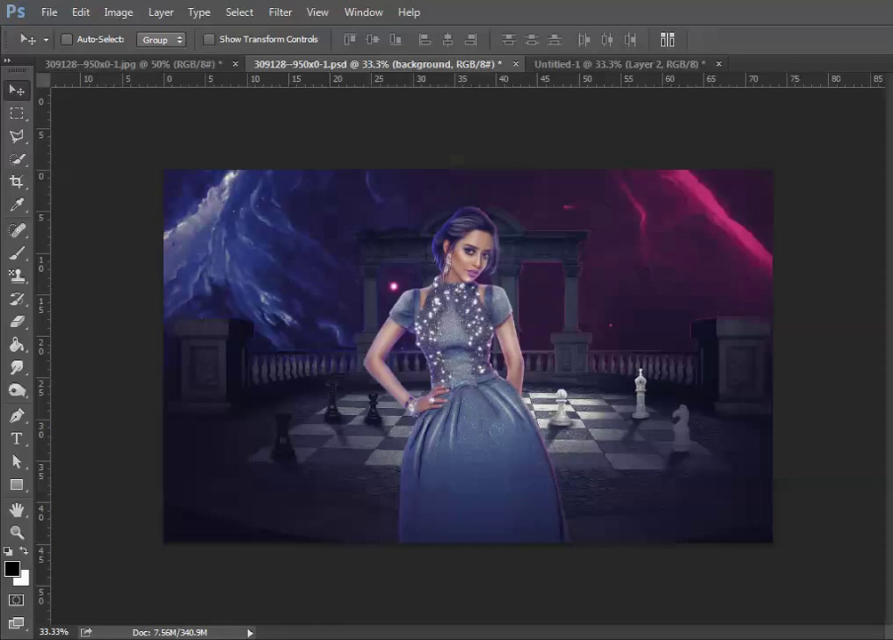
{"action": "key", "text": "ctrl+plus"}
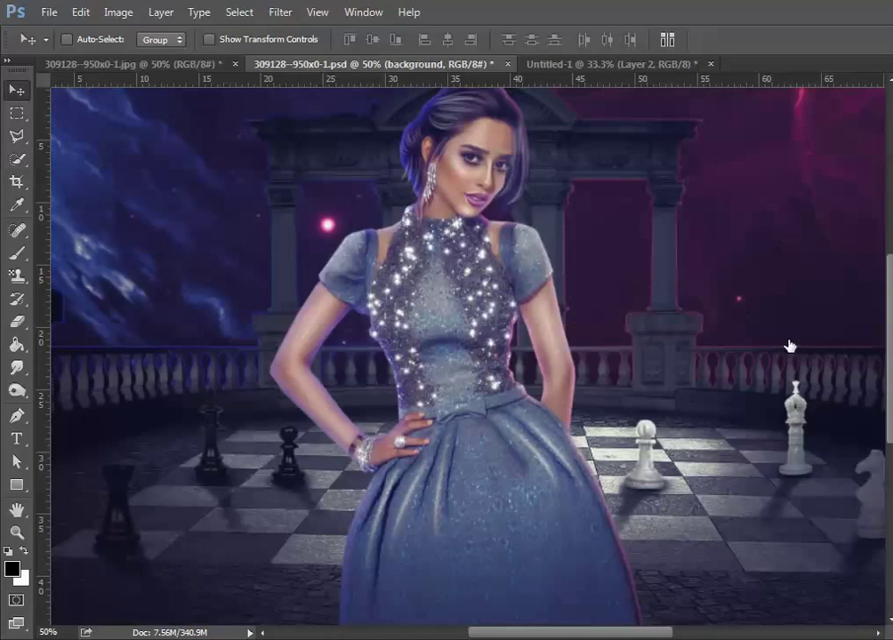
{"action": "key", "text": "ctrl+plus"}
{"action": "left_click_drag", "start_coordinate": [889, 283], "coordinate": [890, 259]}
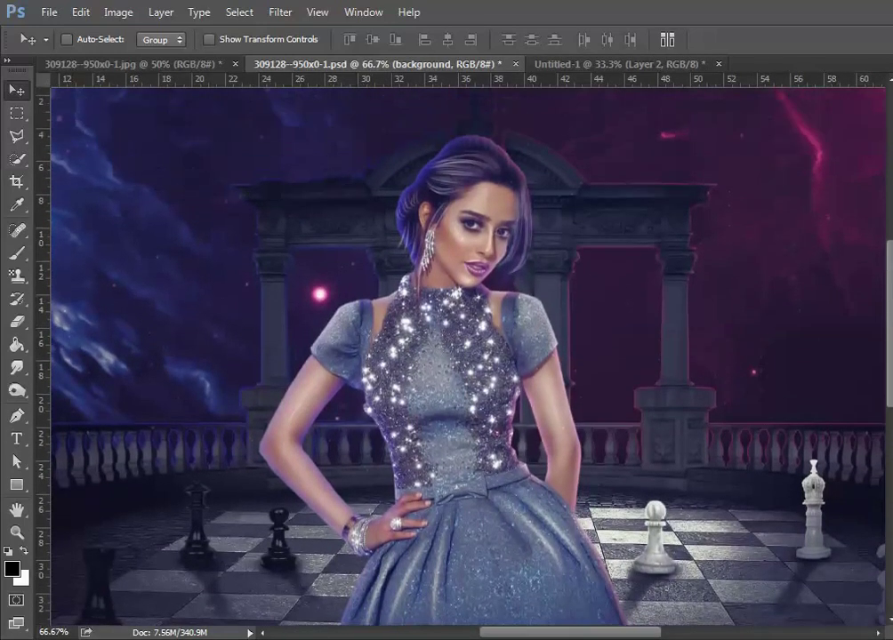
{"action": "key", "text": "ctrl+plus"}
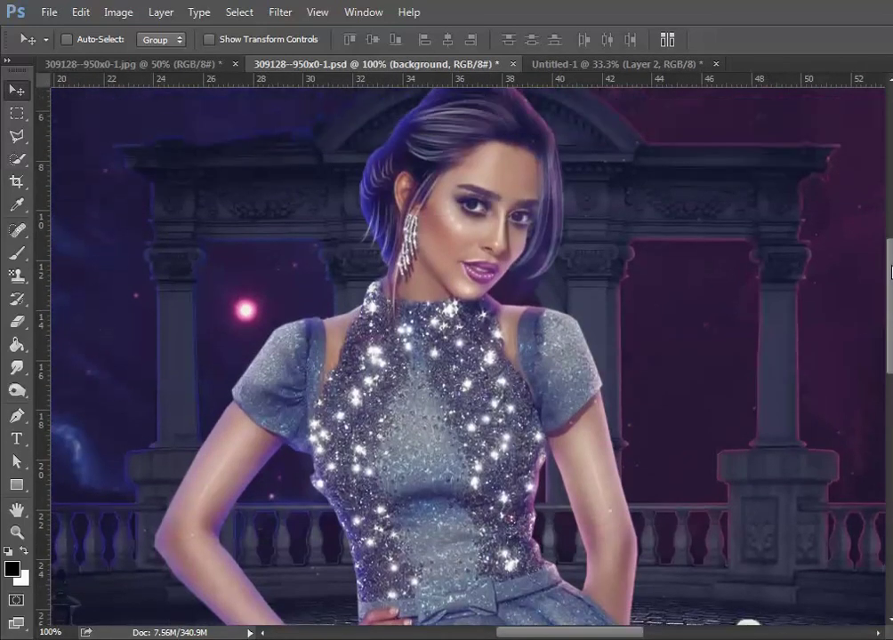
{"action": "left_click_drag", "start_coordinate": [890, 283], "coordinate": [889, 267]}
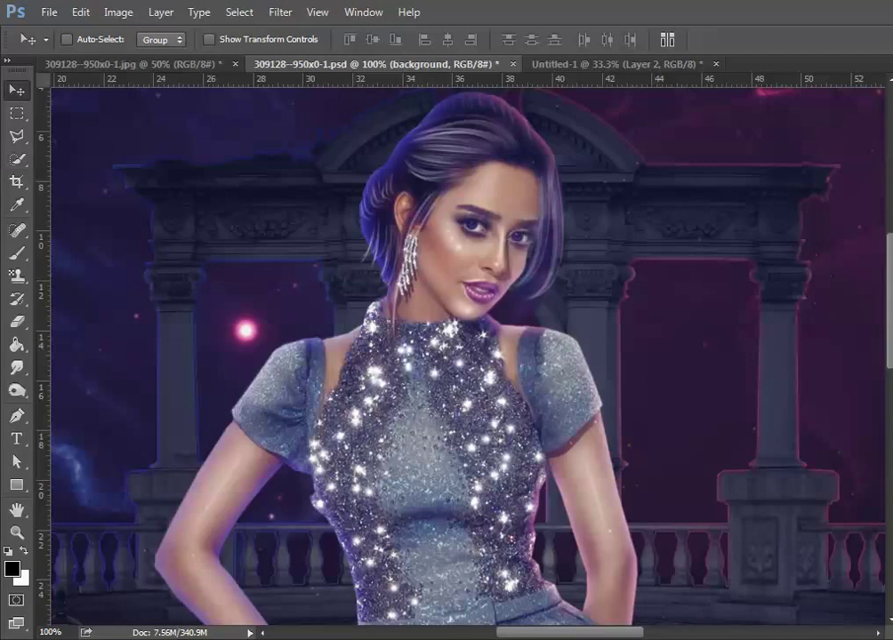
{"action": "key", "text": "ctrl+minus"}
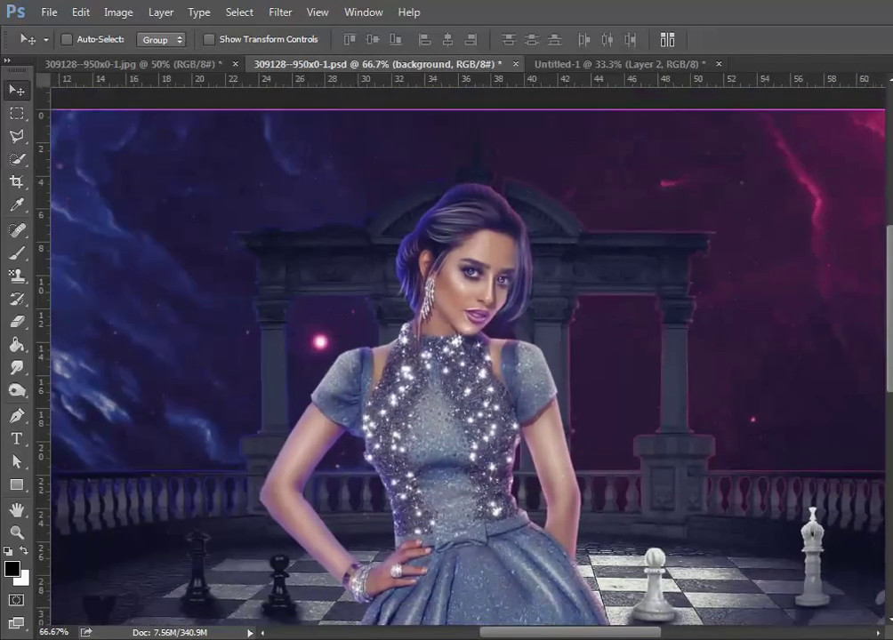
{"action": "key", "text": "ctrl+minus"}
{"action": "key", "text": "ctrl+minus"}
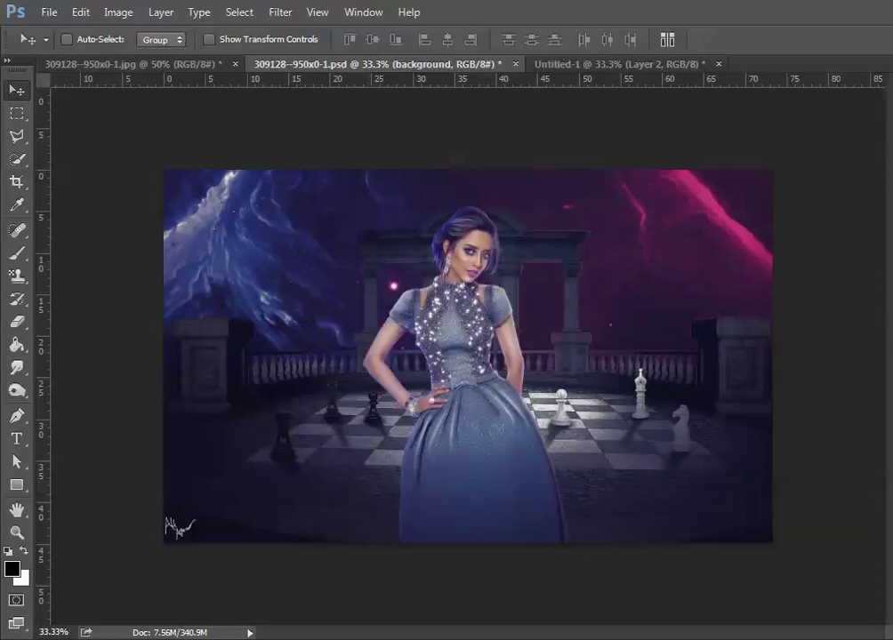
Step: Zoom in on the signed composite
{"action": "key", "text": "ctrl+plus"}
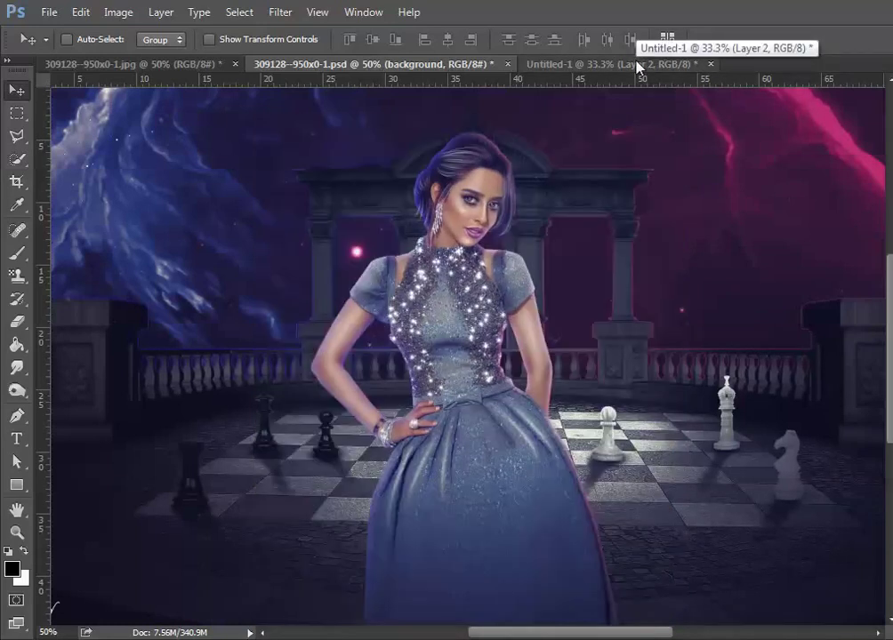
{"action": "left_click", "coordinate": [637, 64]}
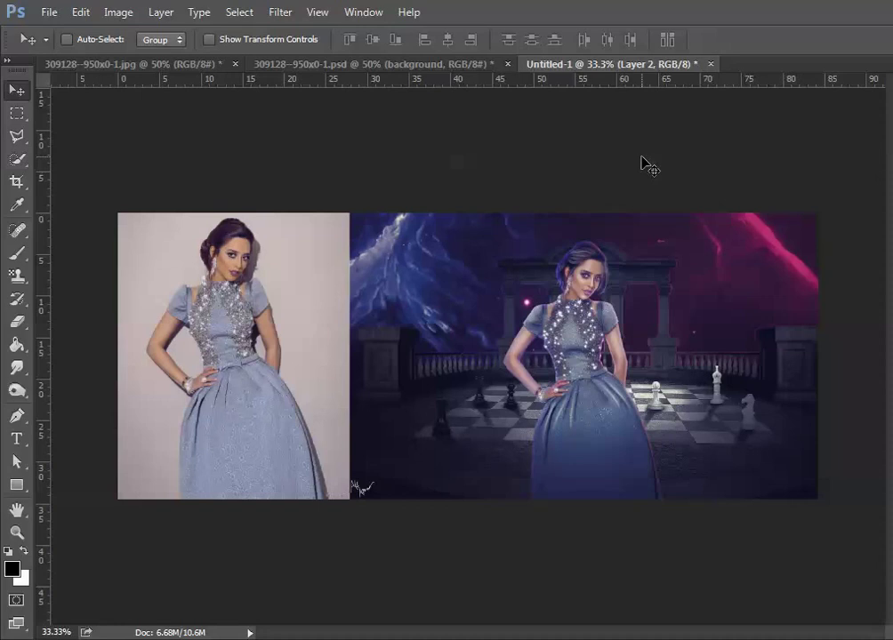
{"action": "left_click", "coordinate": [480, 64]}
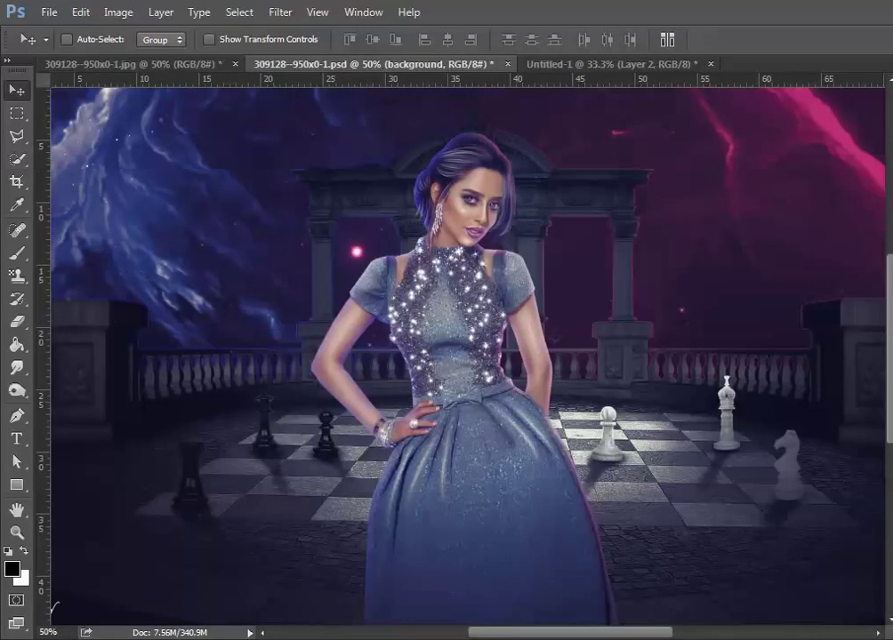
{"action": "key", "text": "ctrl+minus"}
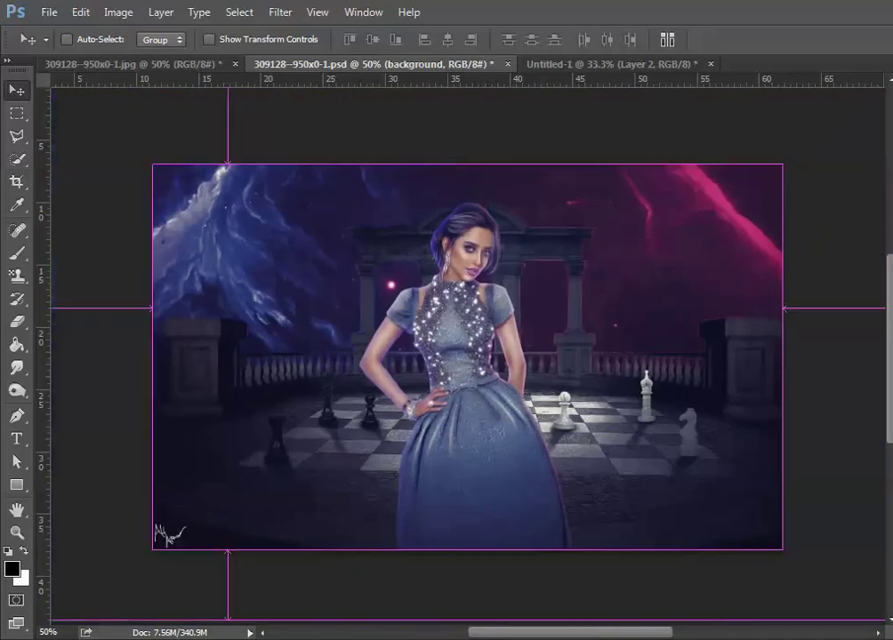